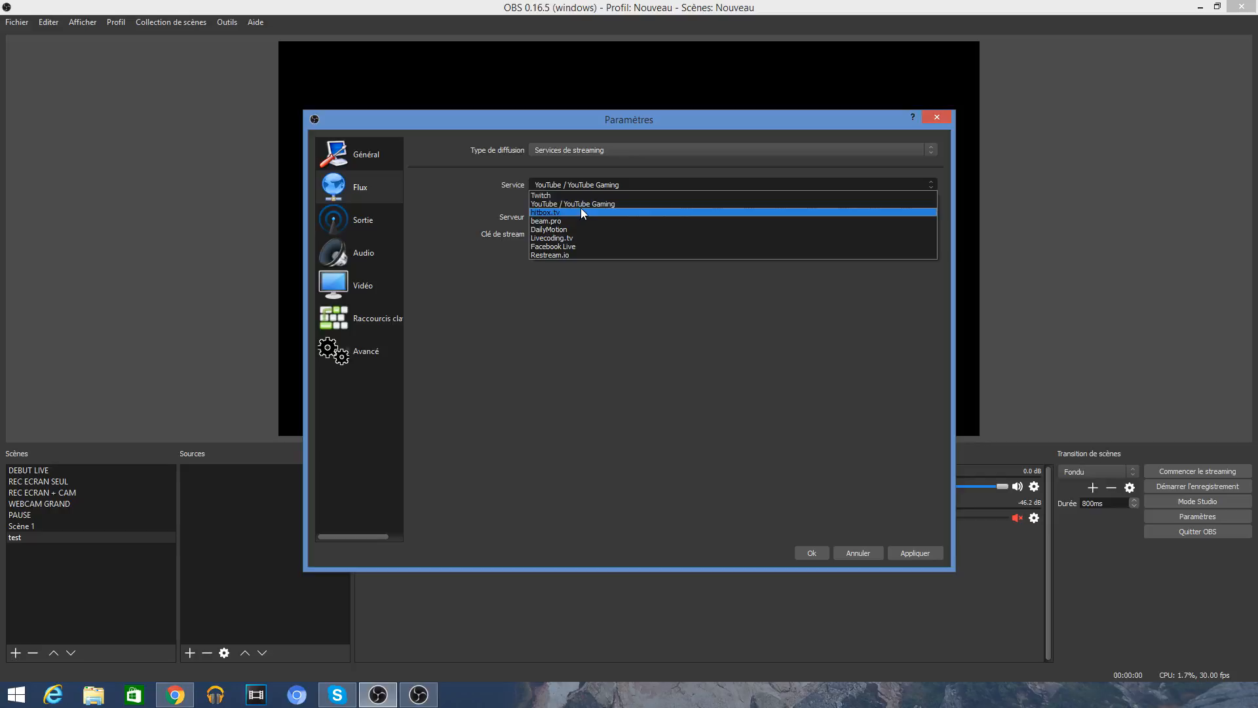
Choose YouTube / YouTube Gaming as the streaming service and set the streaming output to the x264 encoder with the fast CPU preset.
{"action": "left_click", "coordinate": [581, 203]}
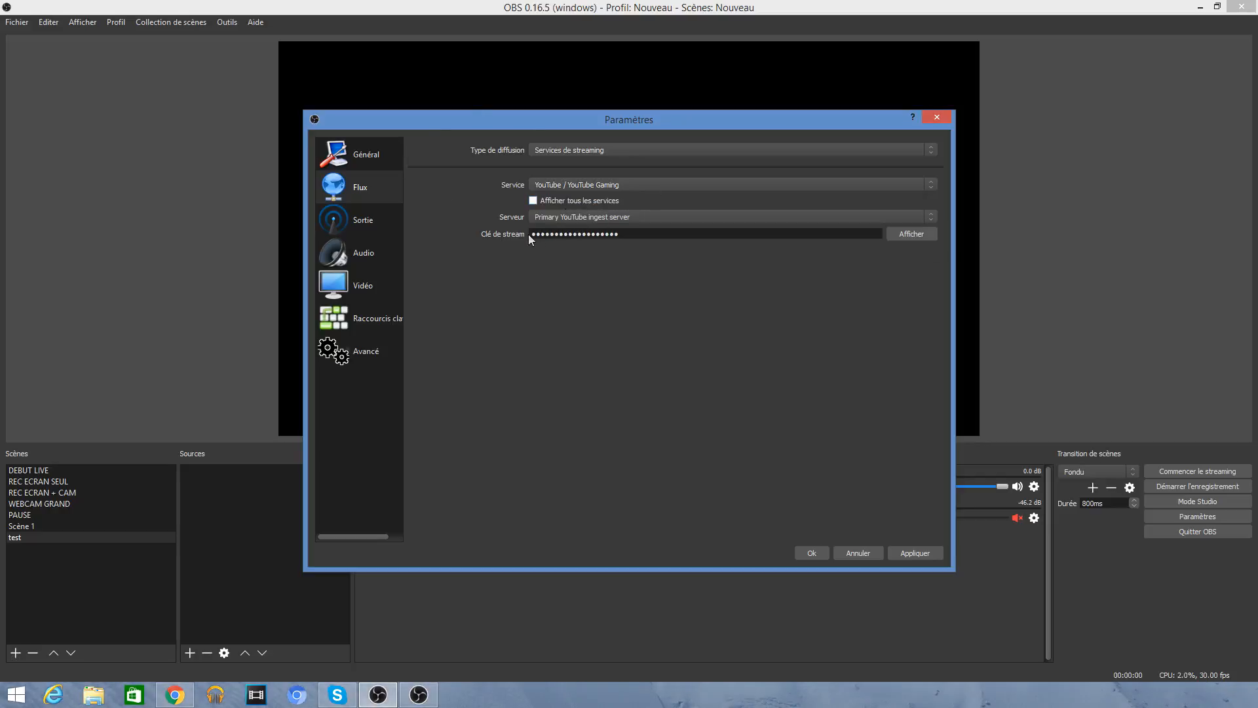
{"action": "left_click", "coordinate": [364, 220]}
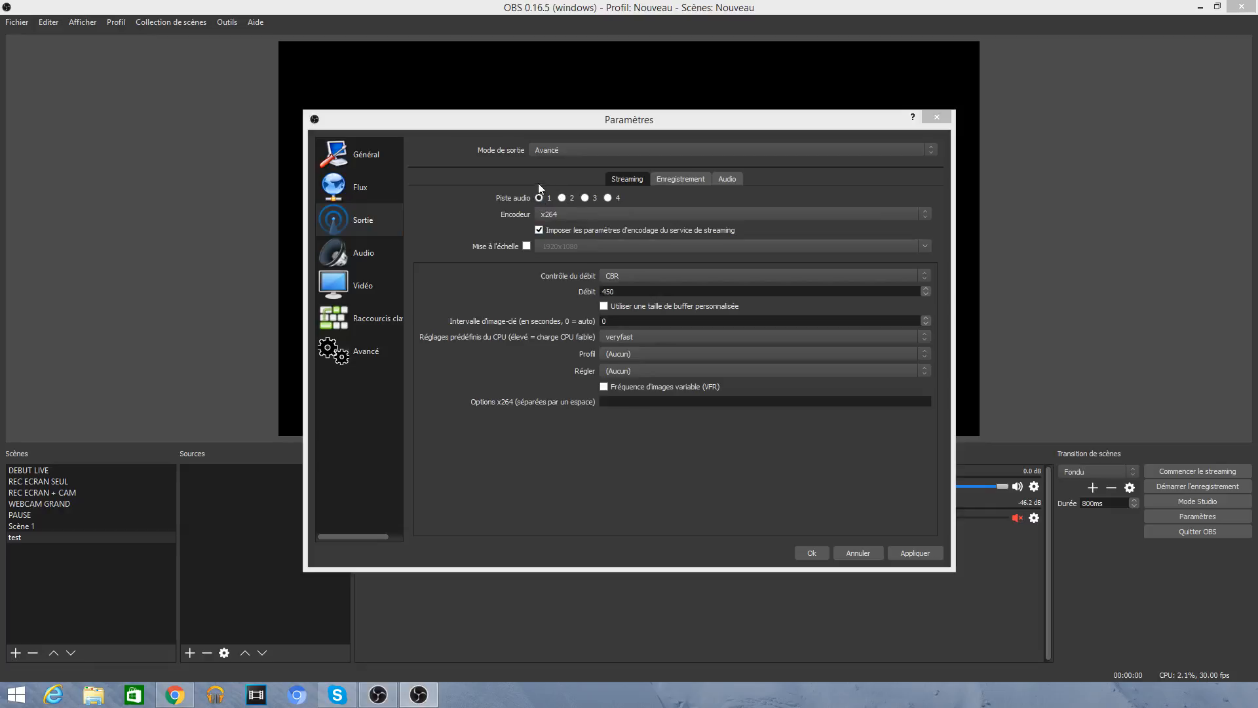
{"action": "left_click", "coordinate": [543, 215]}
{"action": "left_click", "coordinate": [567, 229]}
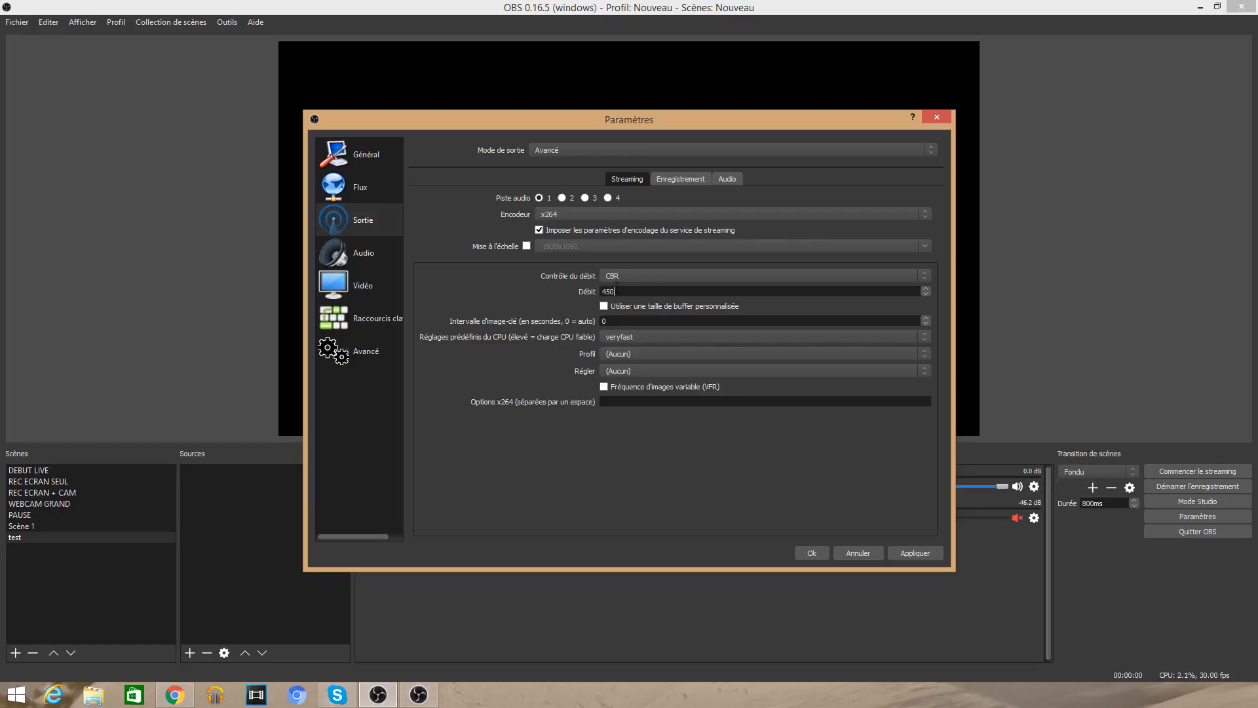
{"action": "left_click", "coordinate": [650, 337]}
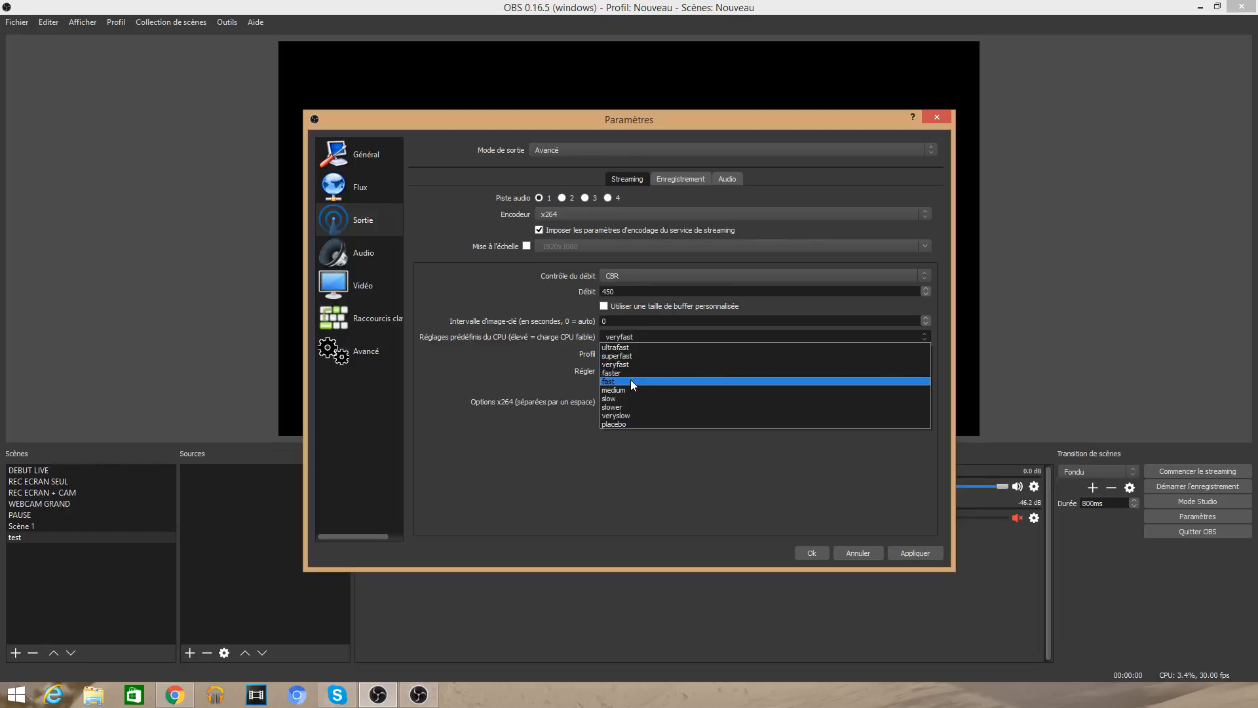
{"action": "left_click", "coordinate": [630, 381]}
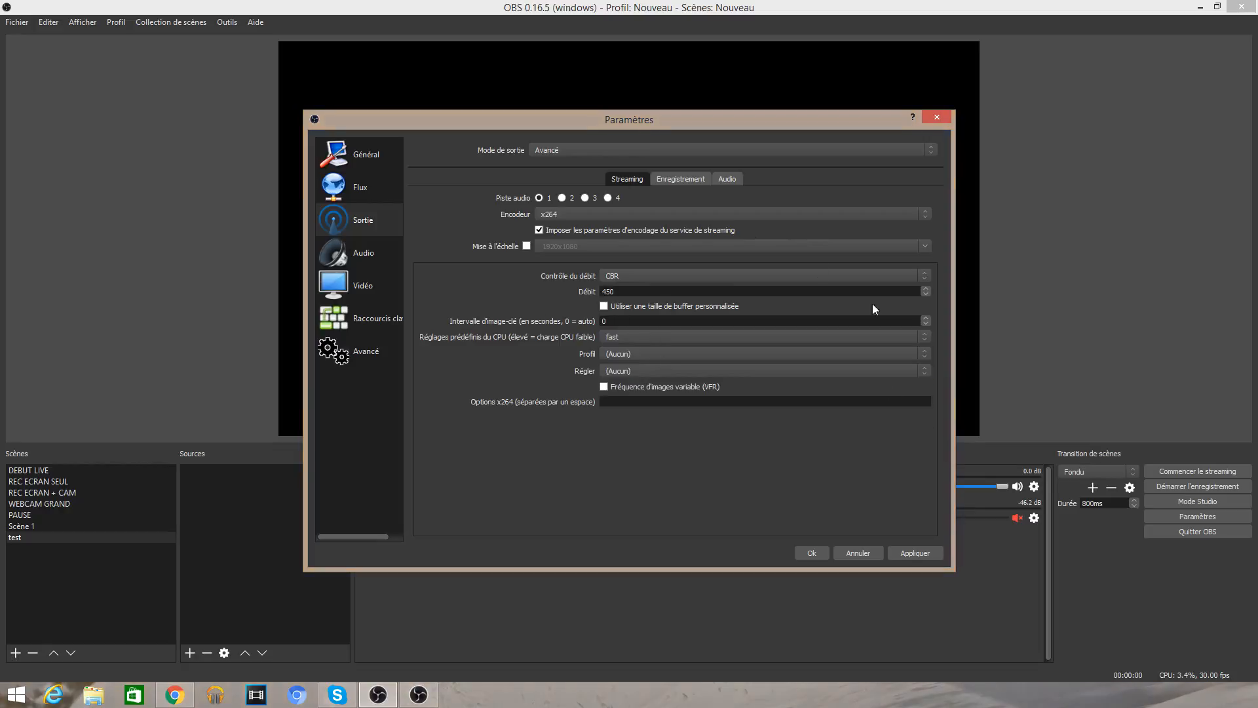
Set the recording output to mp4 format with the x264 encoder and the veryfast CPU preset.
{"action": "left_click", "coordinate": [665, 182]}
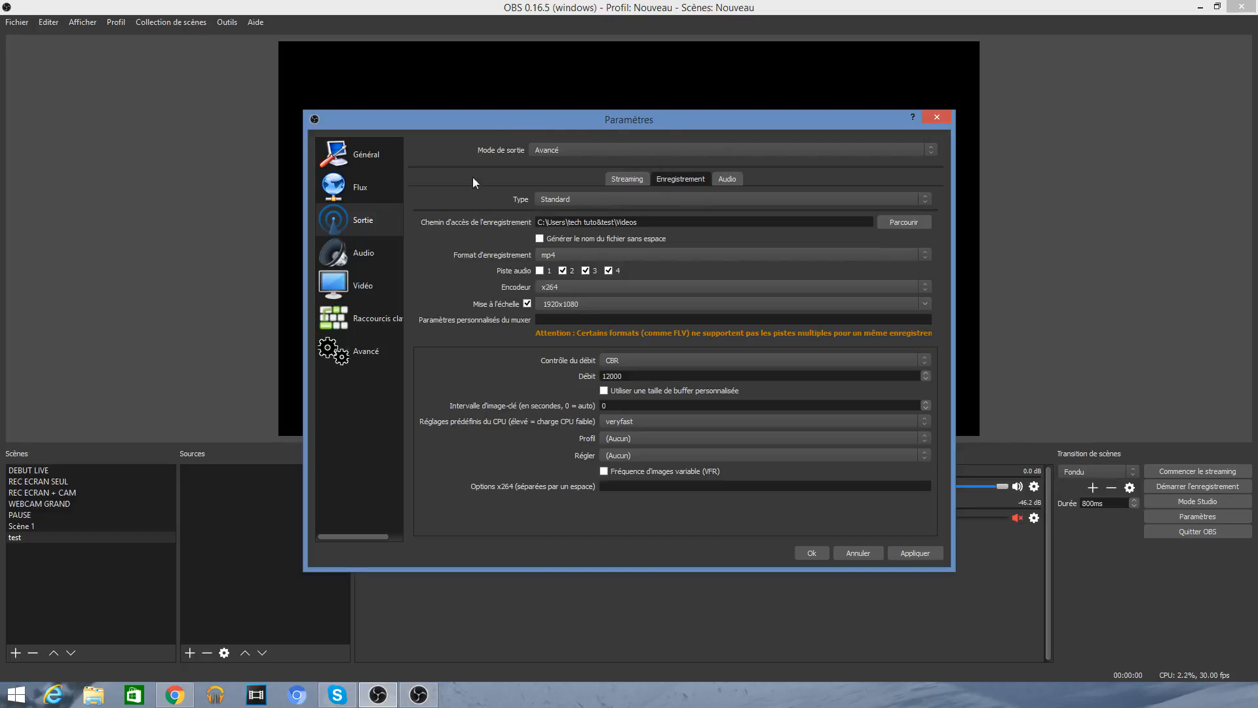
{"action": "left_click", "coordinate": [567, 251]}
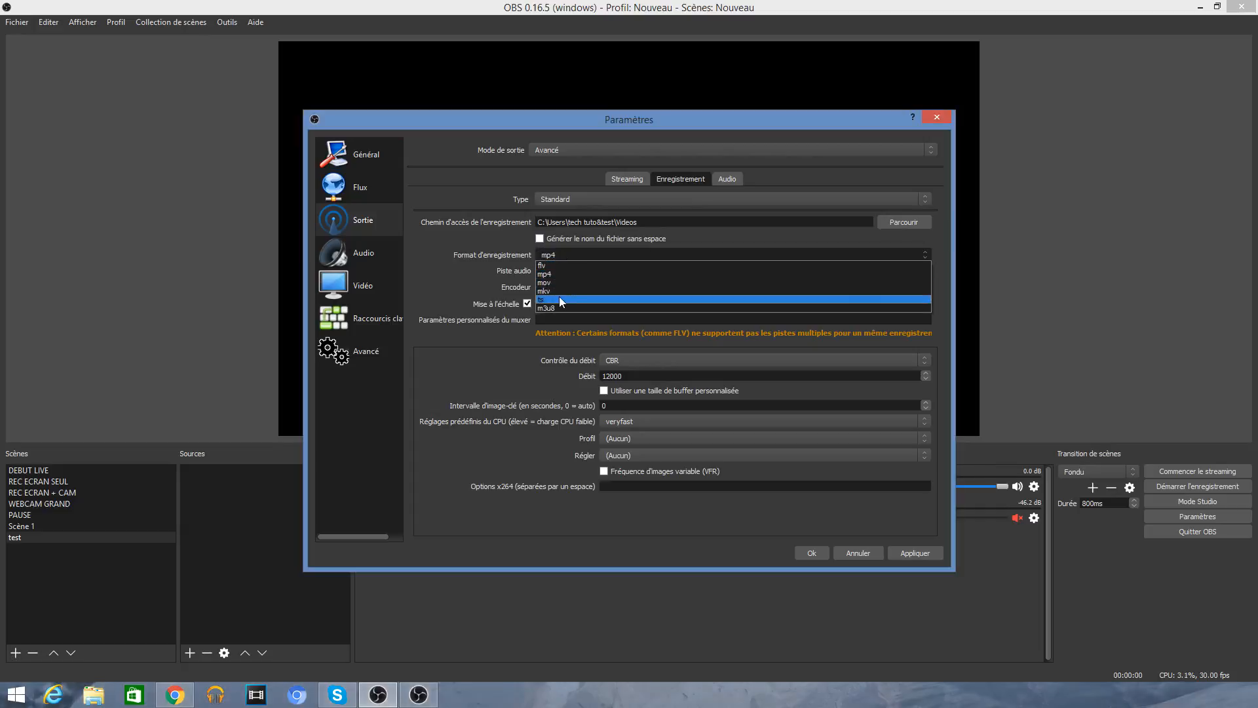
{"action": "left_click", "coordinate": [565, 274]}
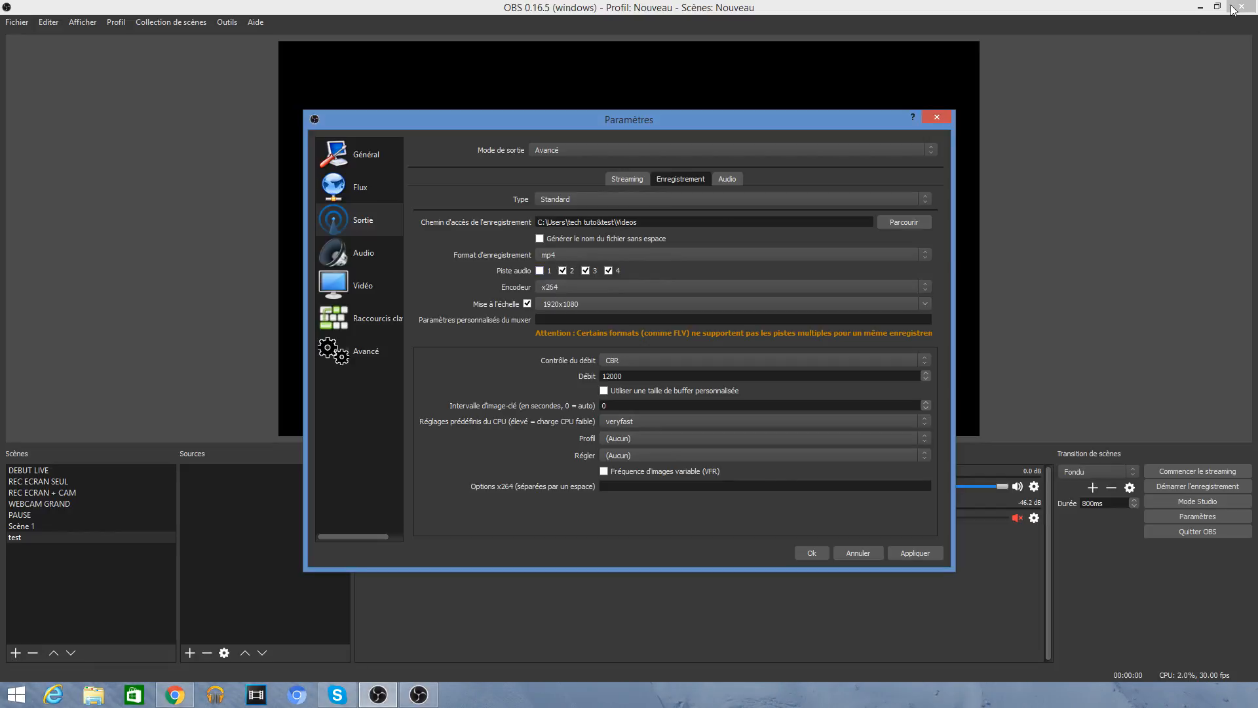
{"action": "left_click", "coordinate": [597, 286]}
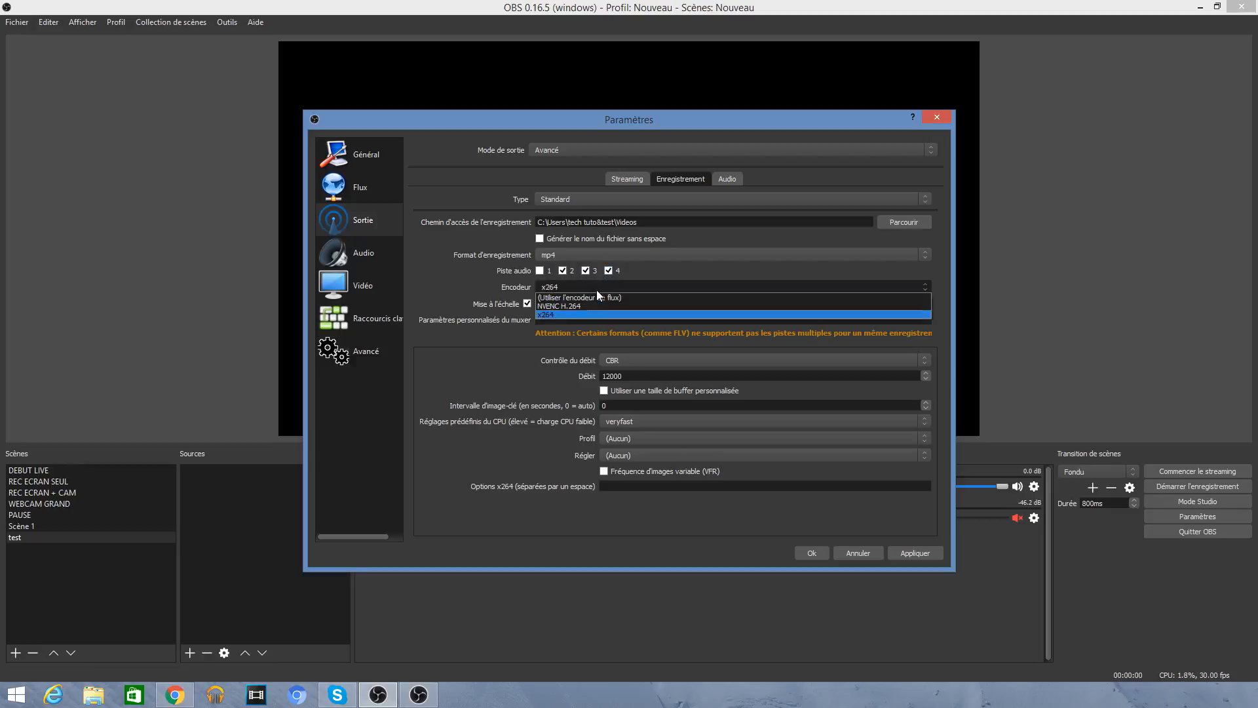
{"action": "left_click", "coordinate": [564, 315]}
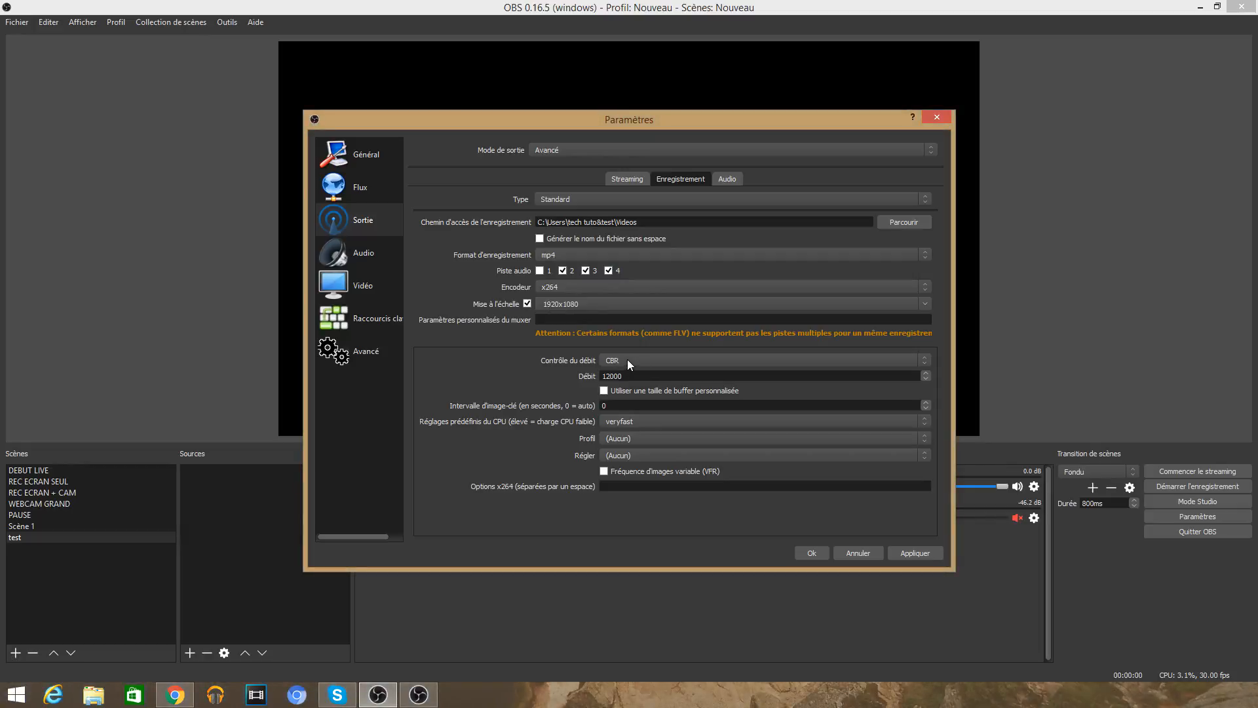
{"action": "left_click", "coordinate": [648, 424]}
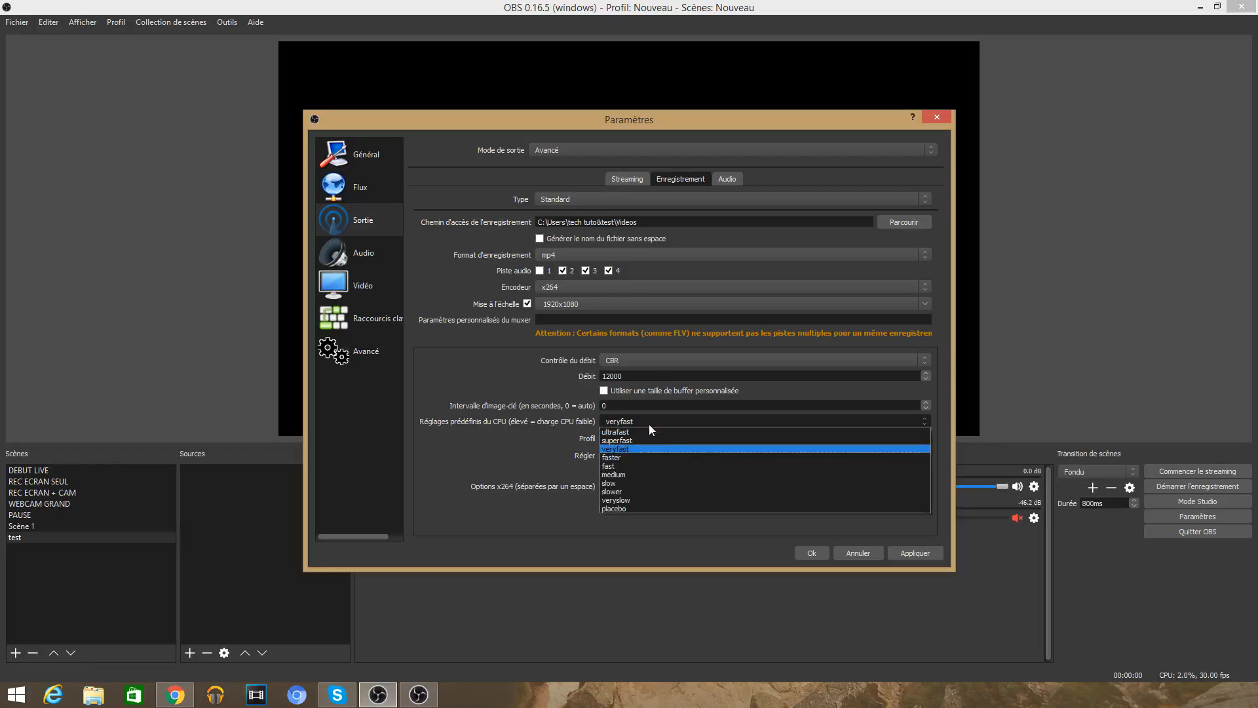
{"action": "left_click", "coordinate": [624, 448]}
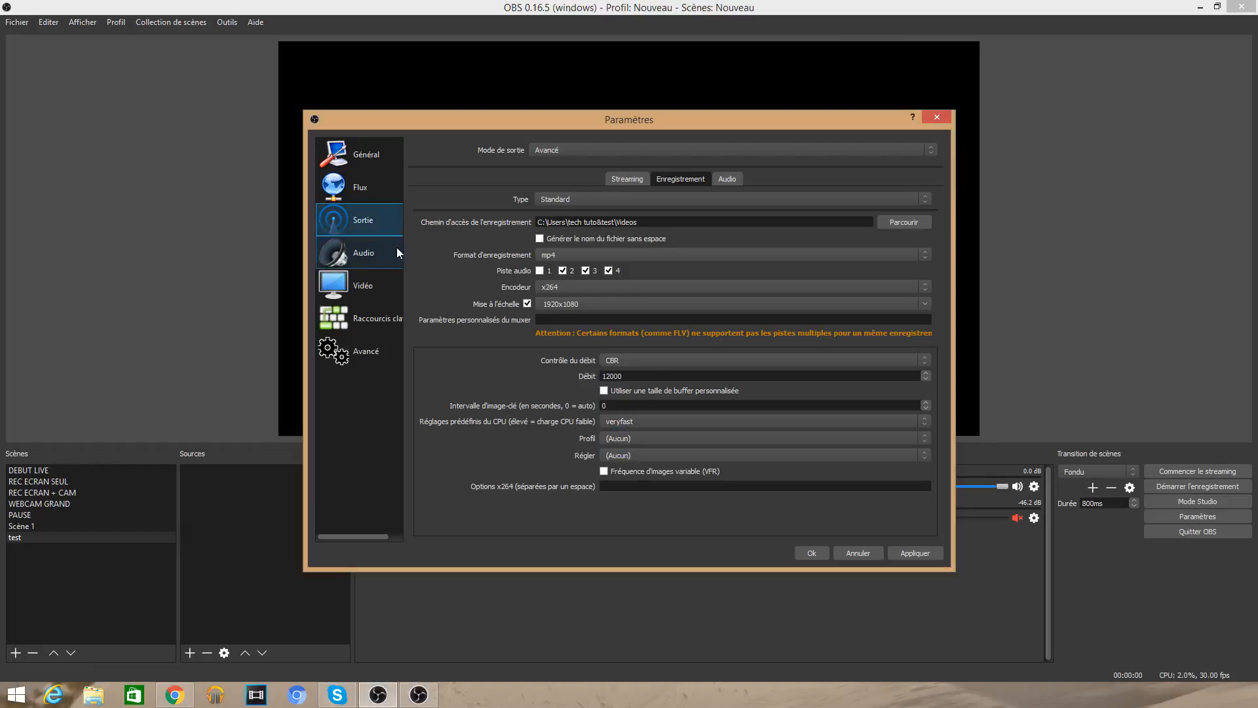
Check the output audio bitrates, and set the audio sample rate to 48khz with Stéréo channels.
{"action": "left_click", "coordinate": [739, 178]}
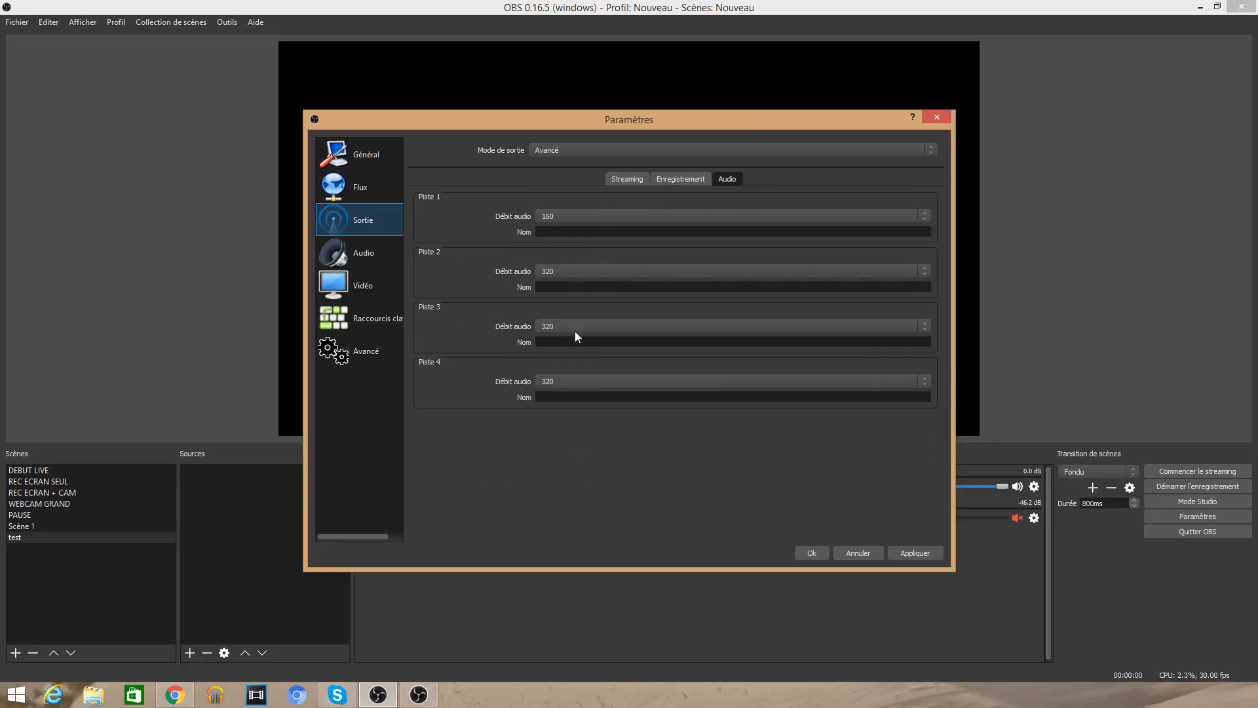
{"action": "left_click", "coordinate": [348, 239]}
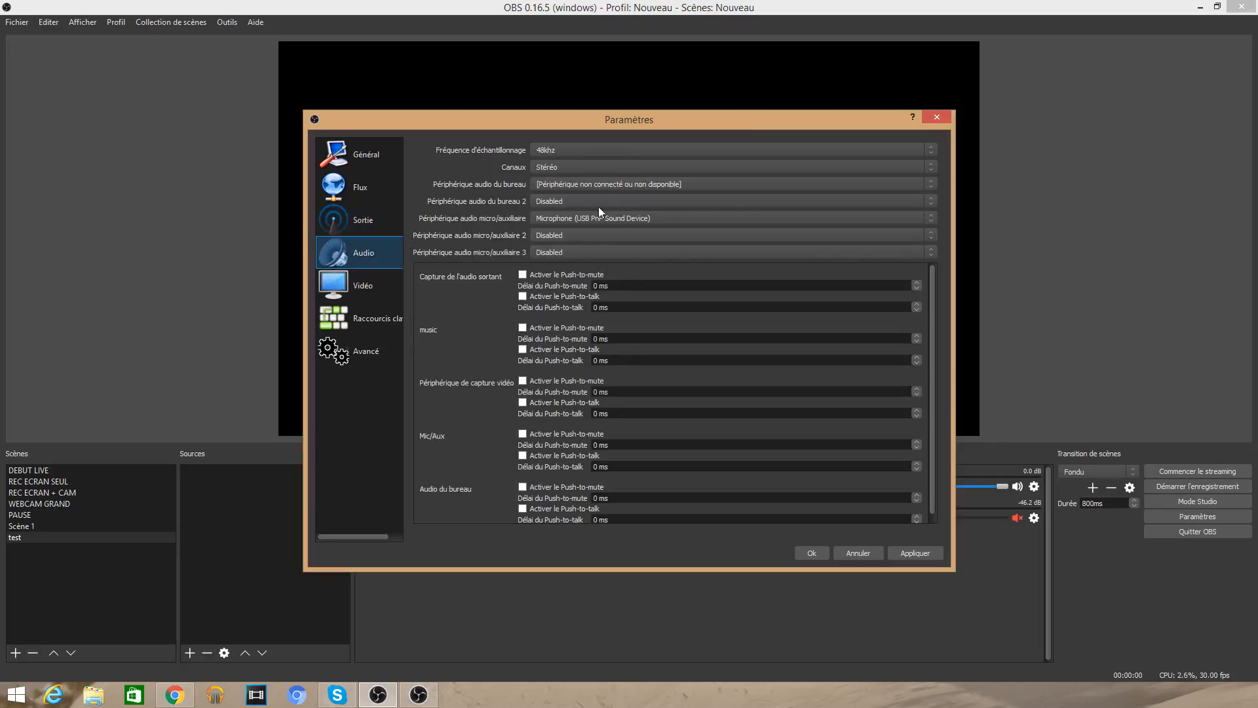
{"action": "left_click", "coordinate": [572, 151]}
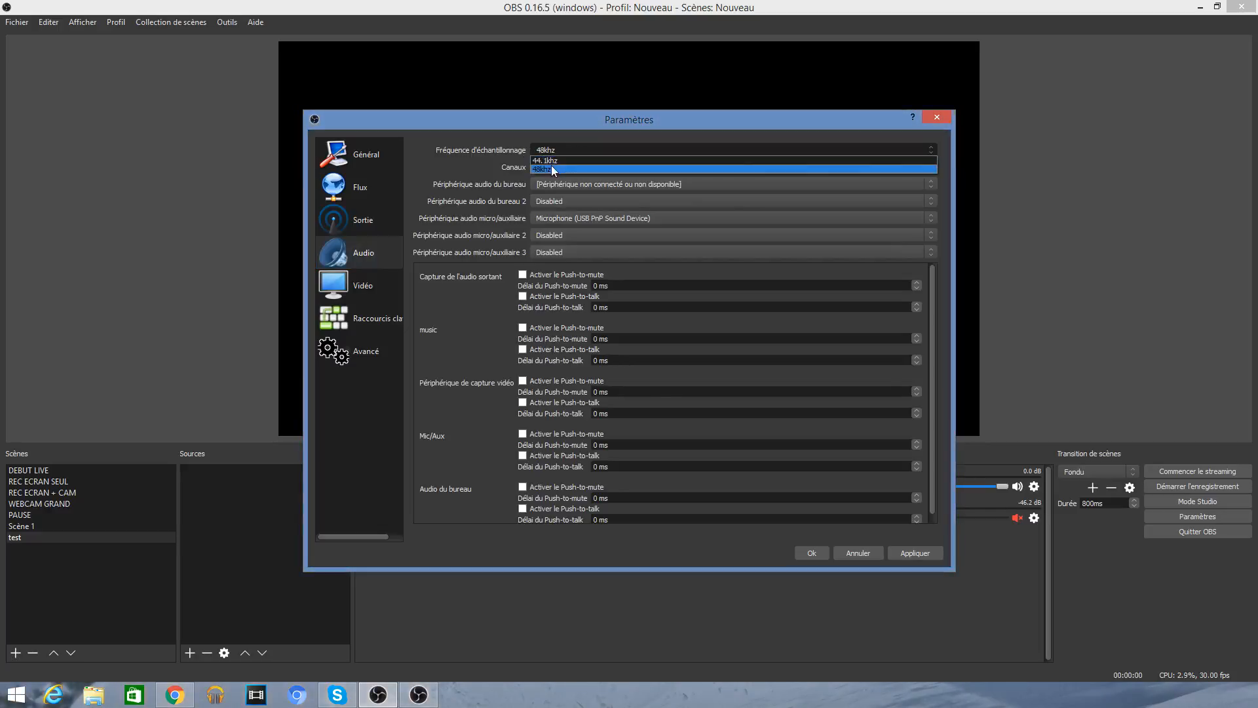
{"action": "left_click", "coordinate": [552, 169]}
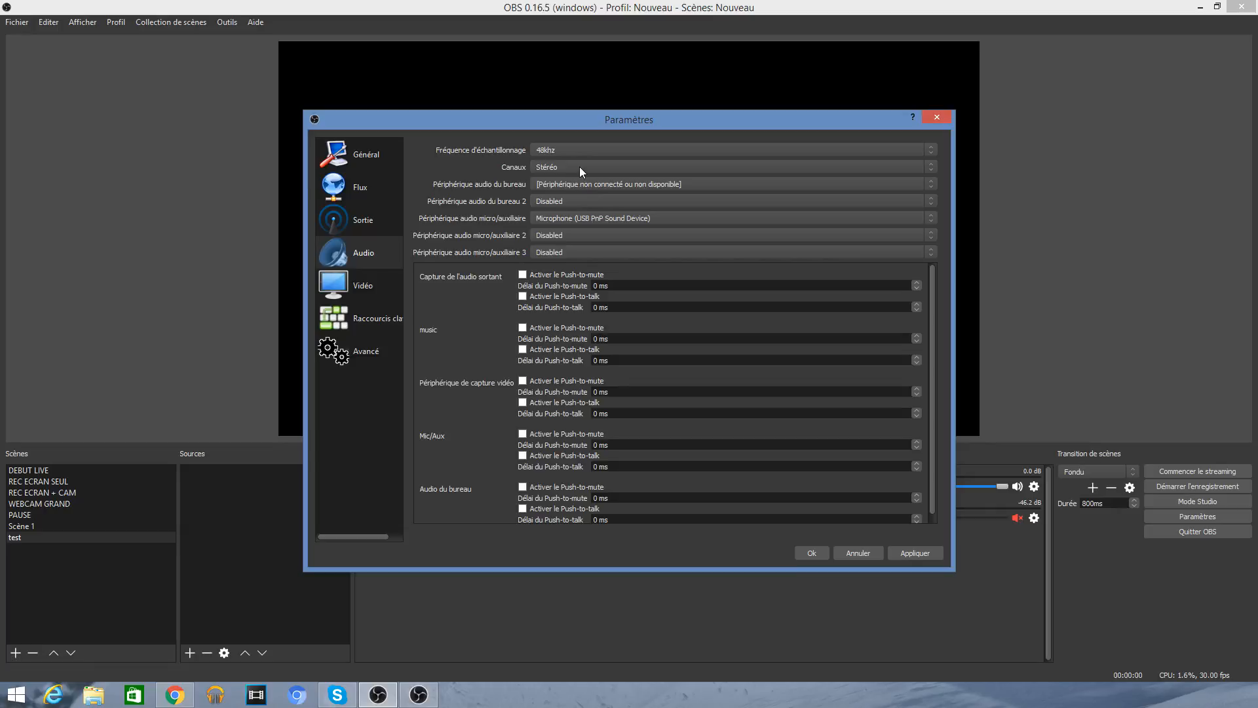
{"action": "left_click", "coordinate": [579, 168]}
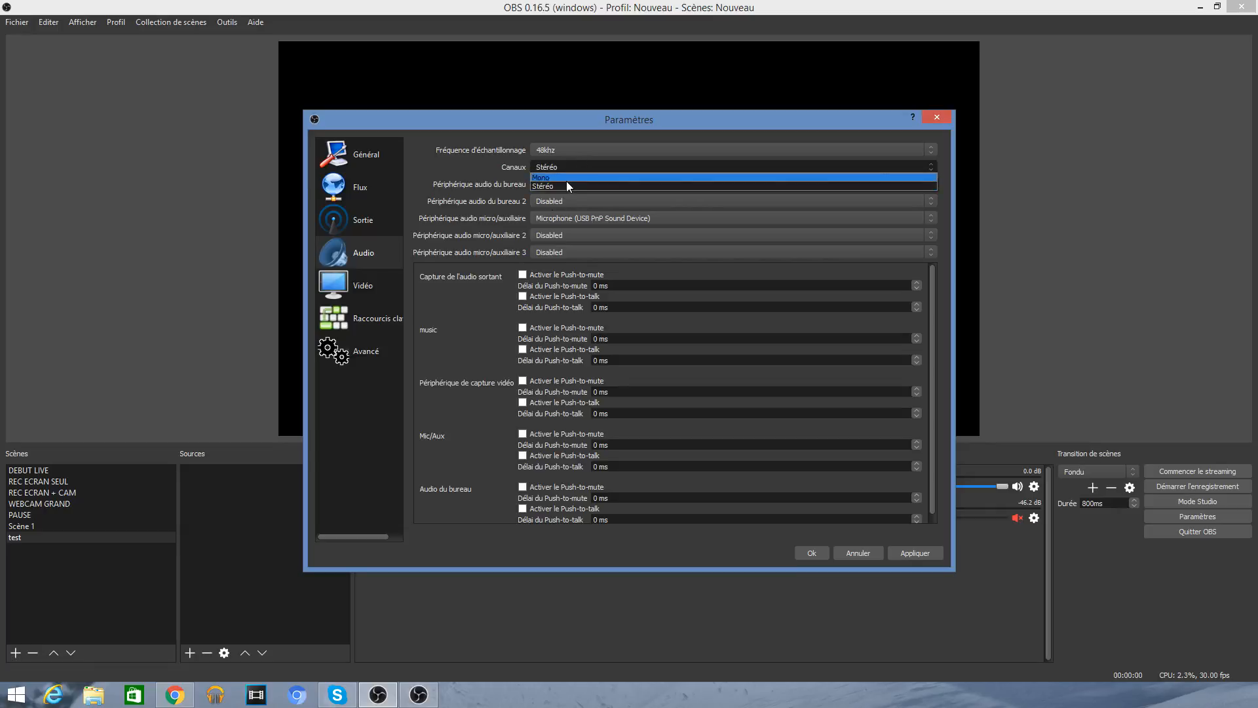
{"action": "left_click", "coordinate": [557, 186]}
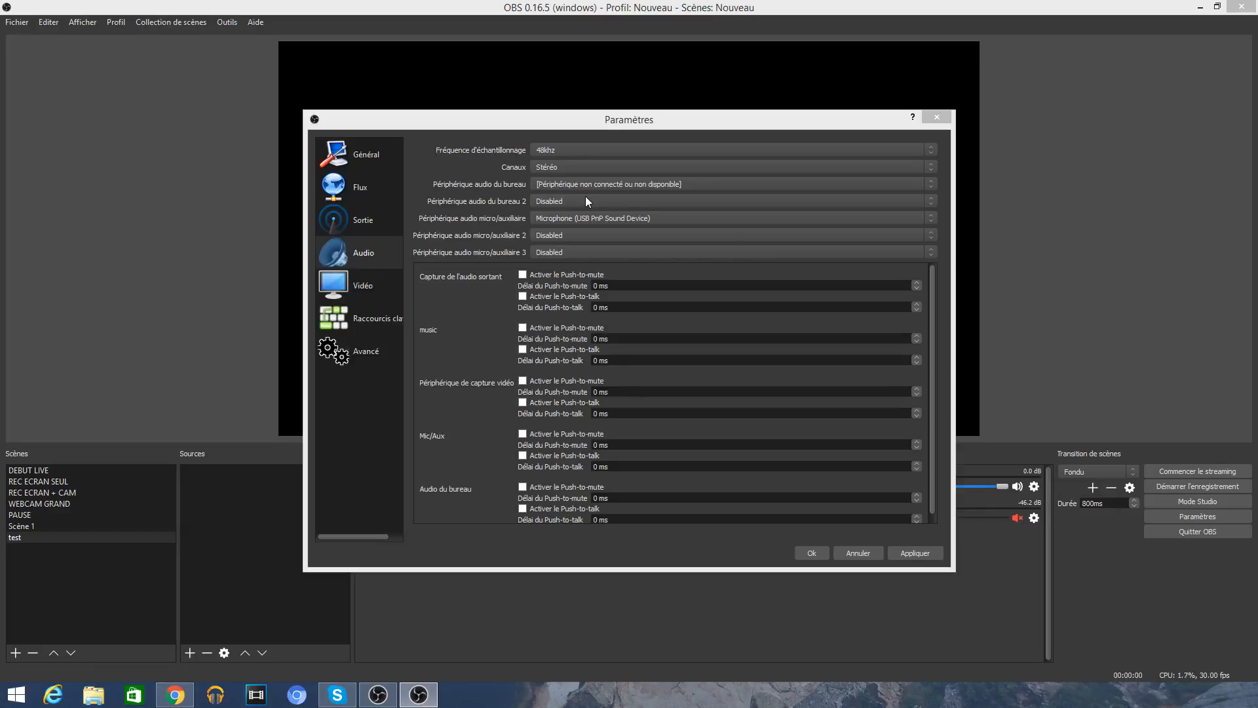
Set the desktop audio device to Realtek Digital Output (Realtek High Definition Audio) and the microphone to Microphone (USB PnP Sound Device).
{"action": "left_click", "coordinate": [674, 182]}
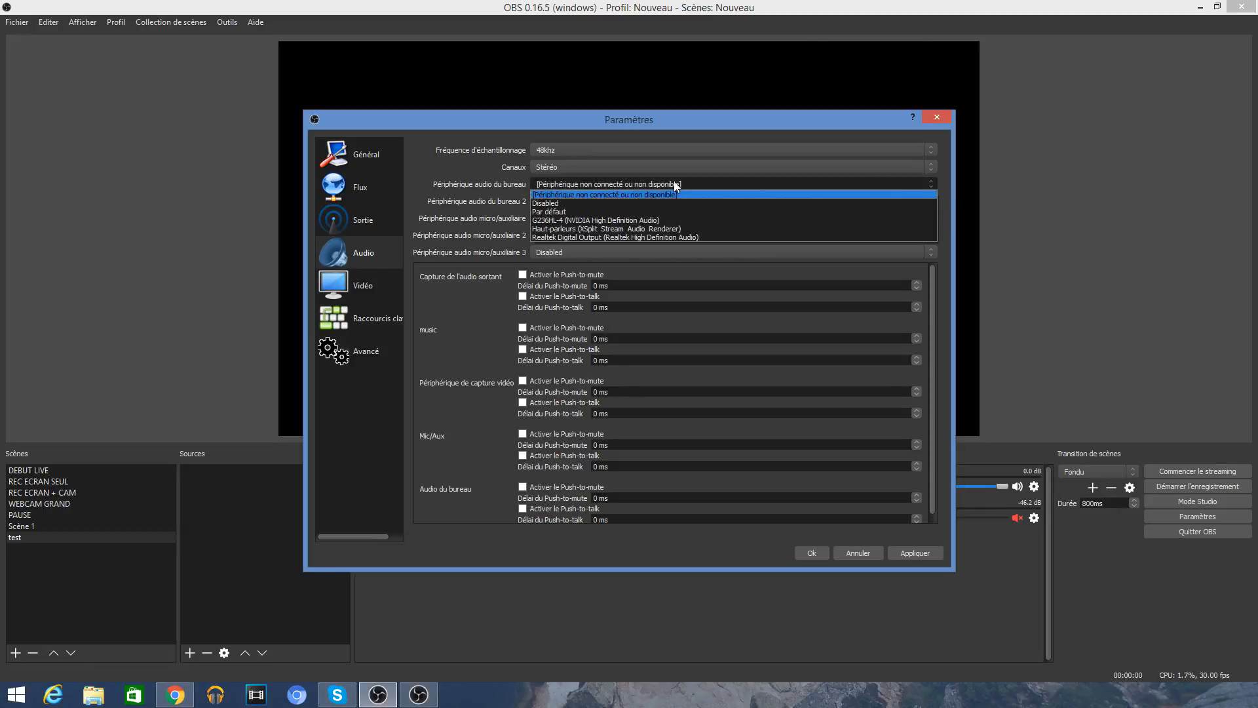
{"action": "left_click", "coordinate": [658, 236]}
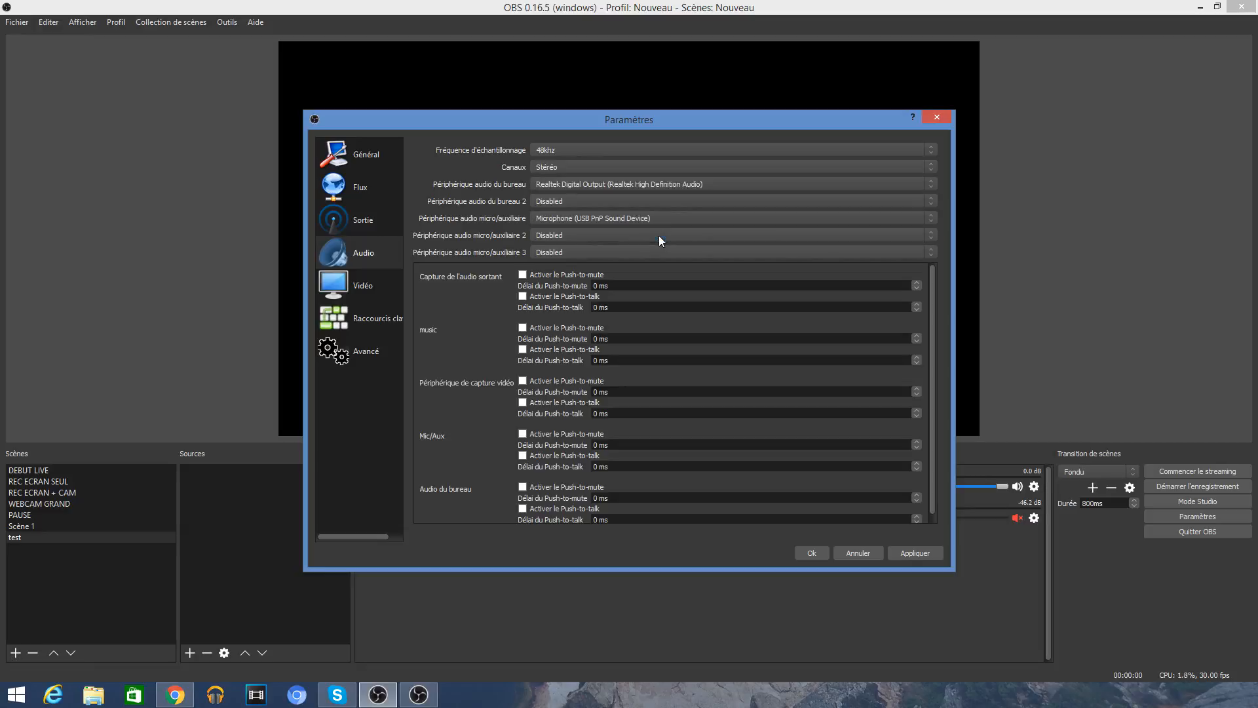
{"action": "left_click", "coordinate": [595, 223]}
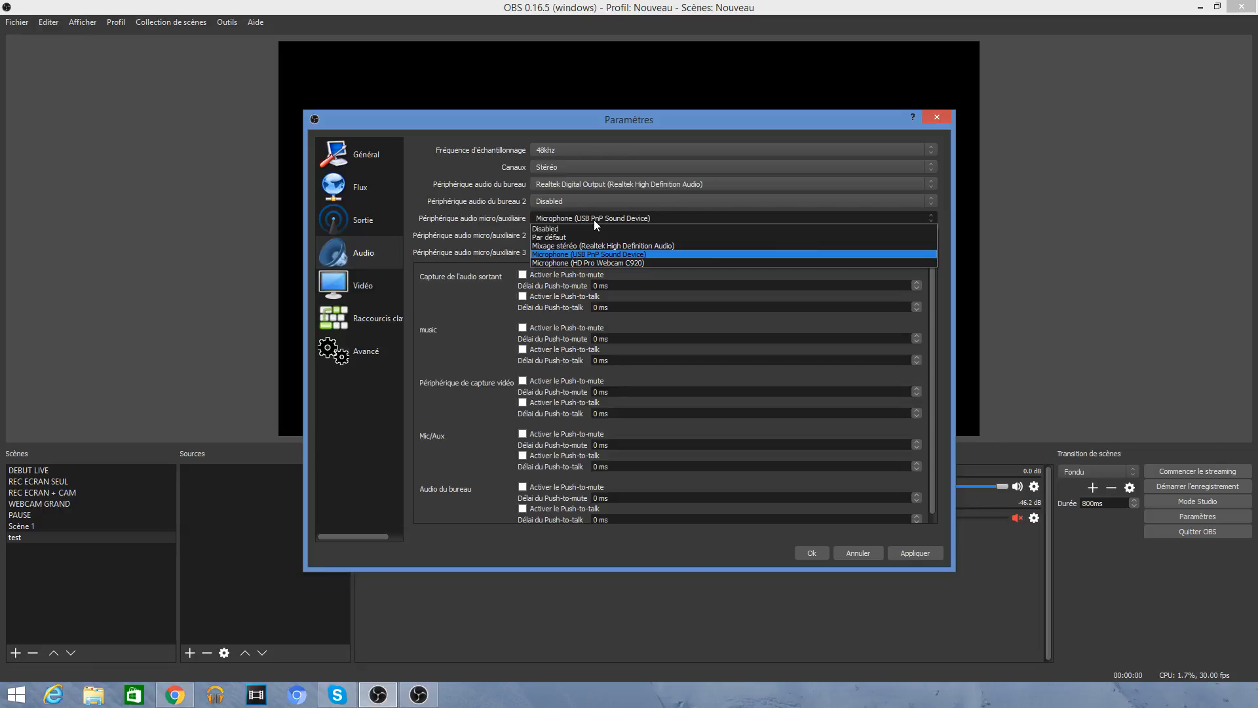
{"action": "left_click", "coordinate": [590, 254]}
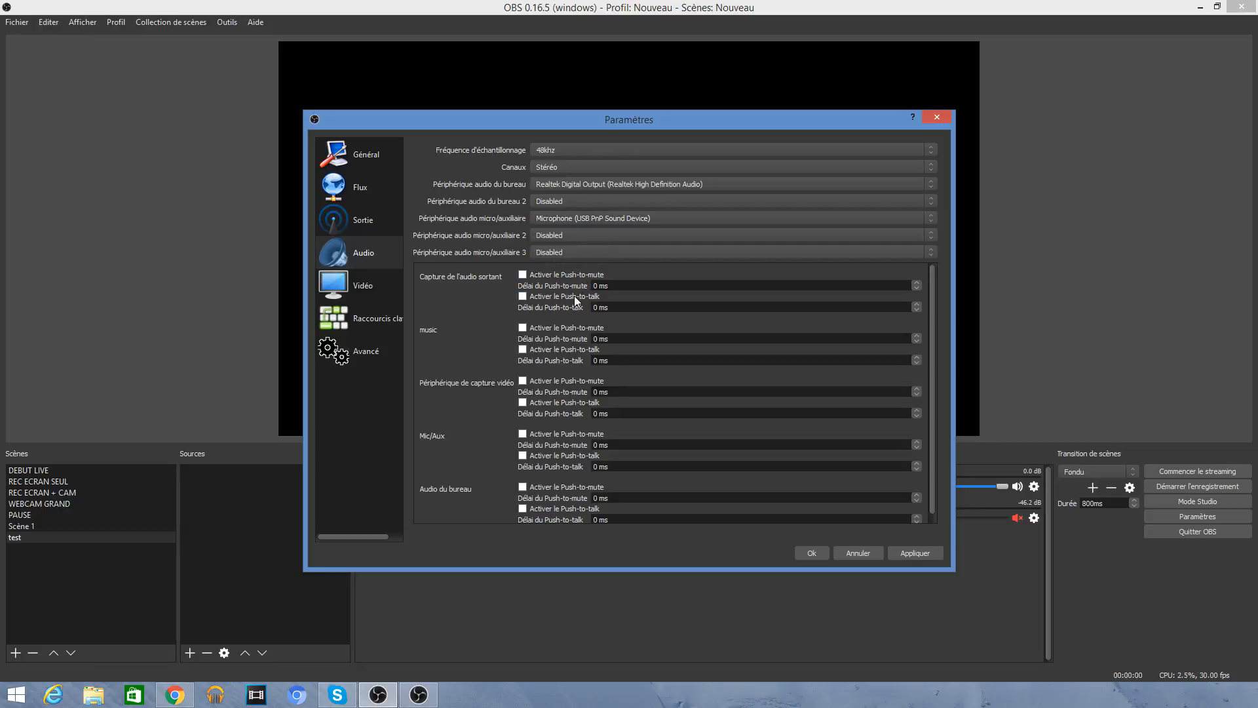
{"action": "scroll", "coordinate": [580, 402], "scroll_direction": "down", "scroll_amount": 1}
{"action": "scroll", "coordinate": [498, 406], "scroll_direction": "up", "scroll_amount": 1}
Set the common FPS value in the video settings to 30.
{"action": "left_click", "coordinate": [360, 283]}
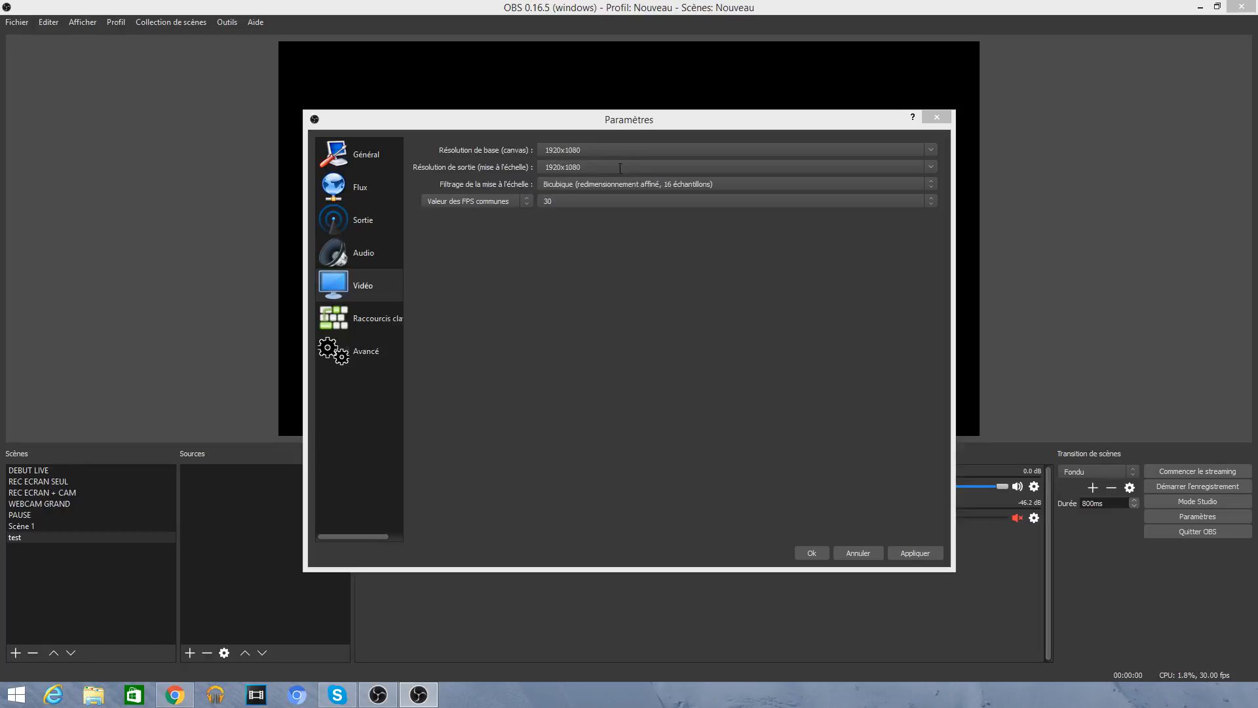
{"action": "left_click", "coordinate": [557, 205]}
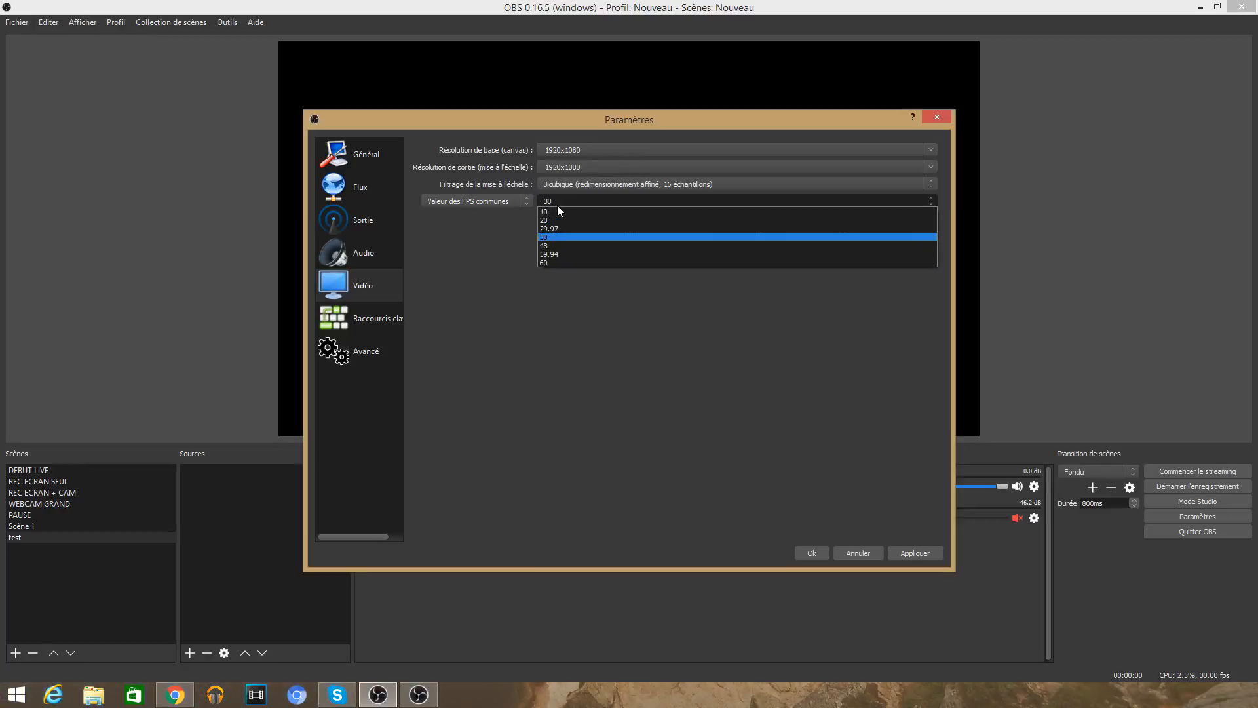
{"action": "left_click", "coordinate": [565, 243]}
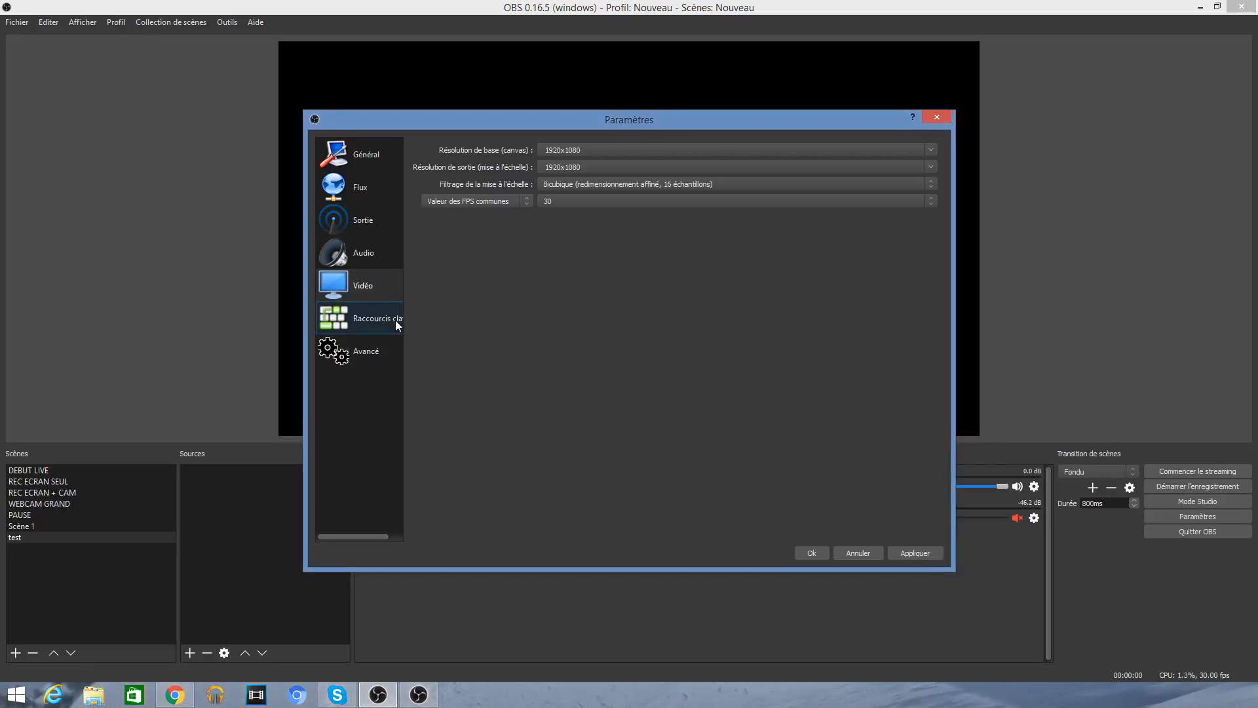
Assign numpad 1 as the hotkey to start streaming and numpad 2 as the hotkey to stop streaming.
{"action": "left_click", "coordinate": [370, 318]}
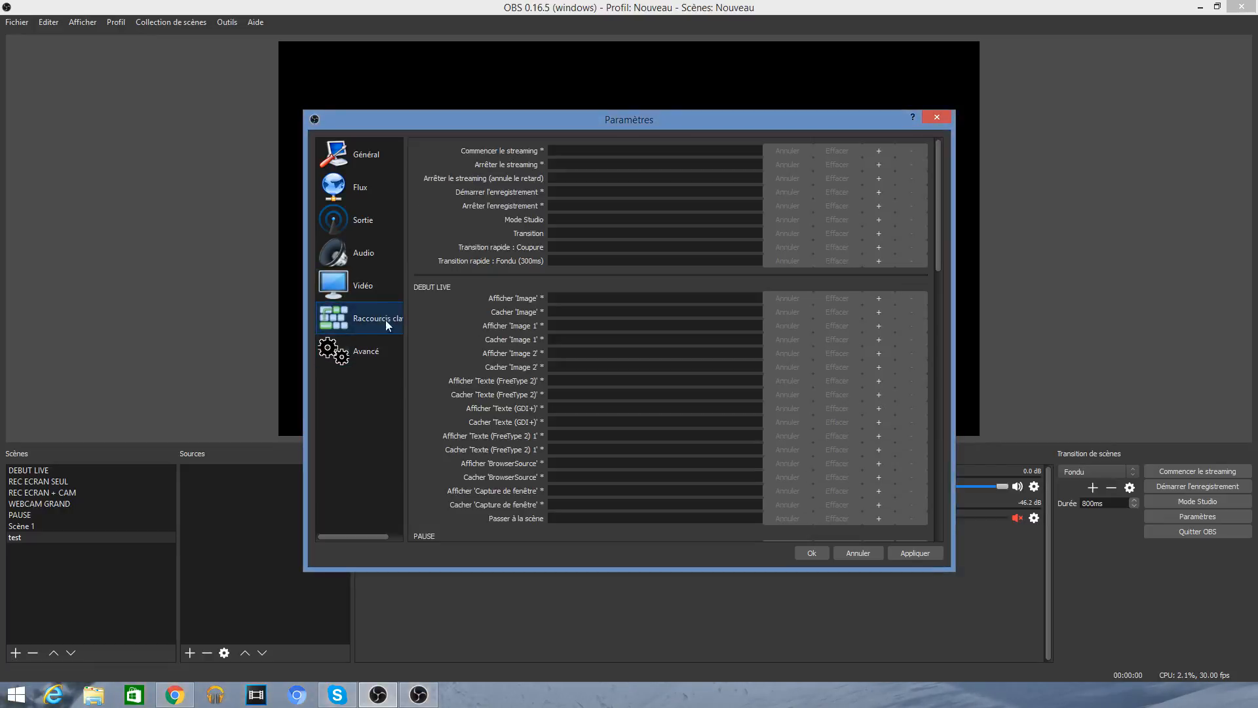
{"action": "left_click", "coordinate": [566, 151]}
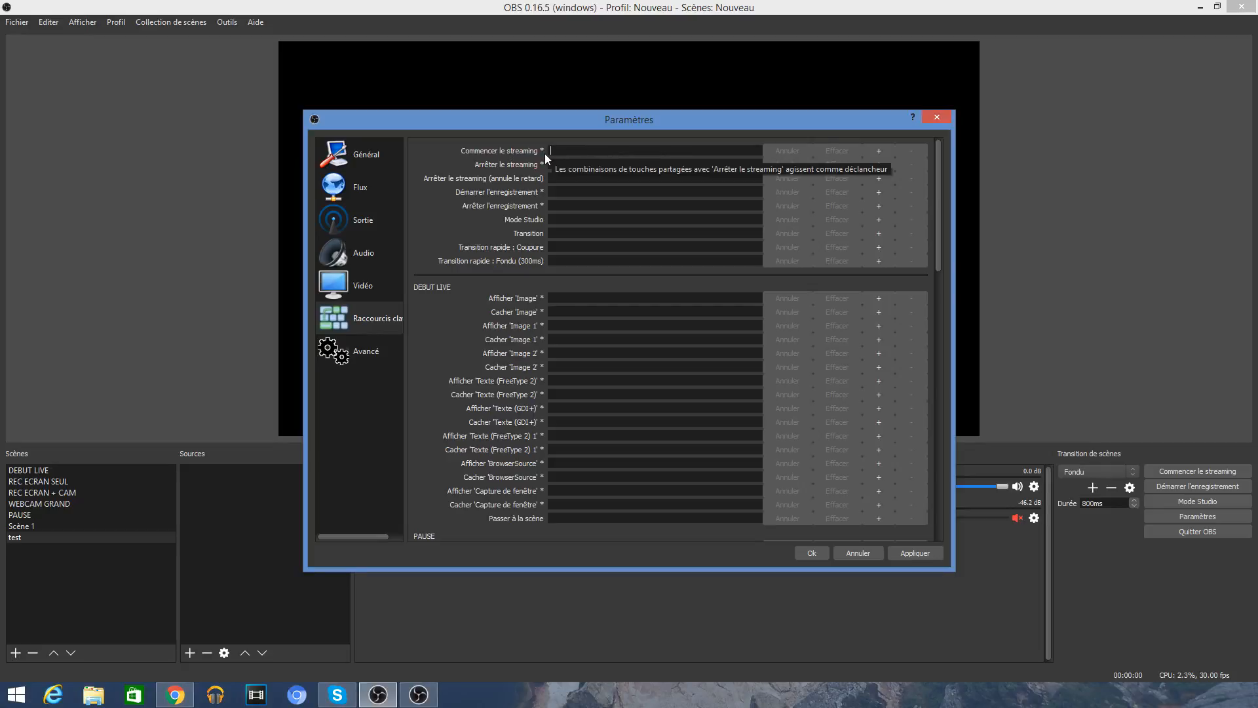
{"action": "key", "text": "KP_1"}
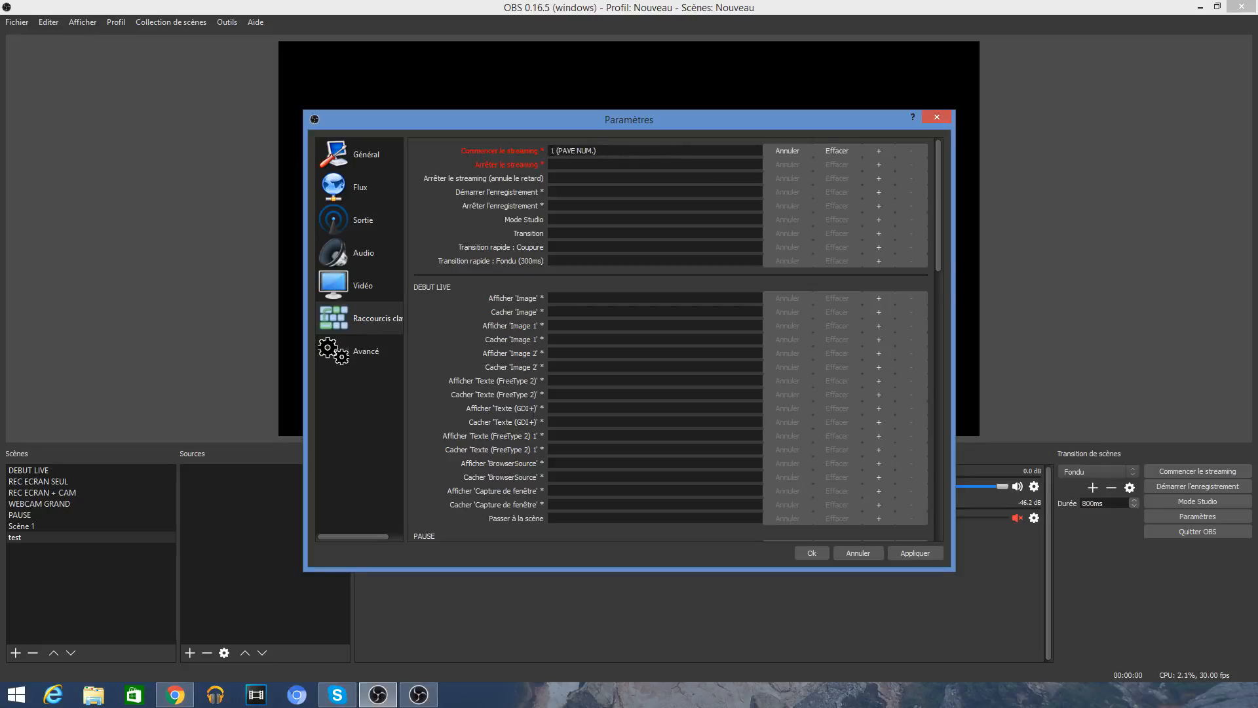
{"action": "left_click", "coordinate": [573, 164]}
{"action": "key", "text": "KP_2"}
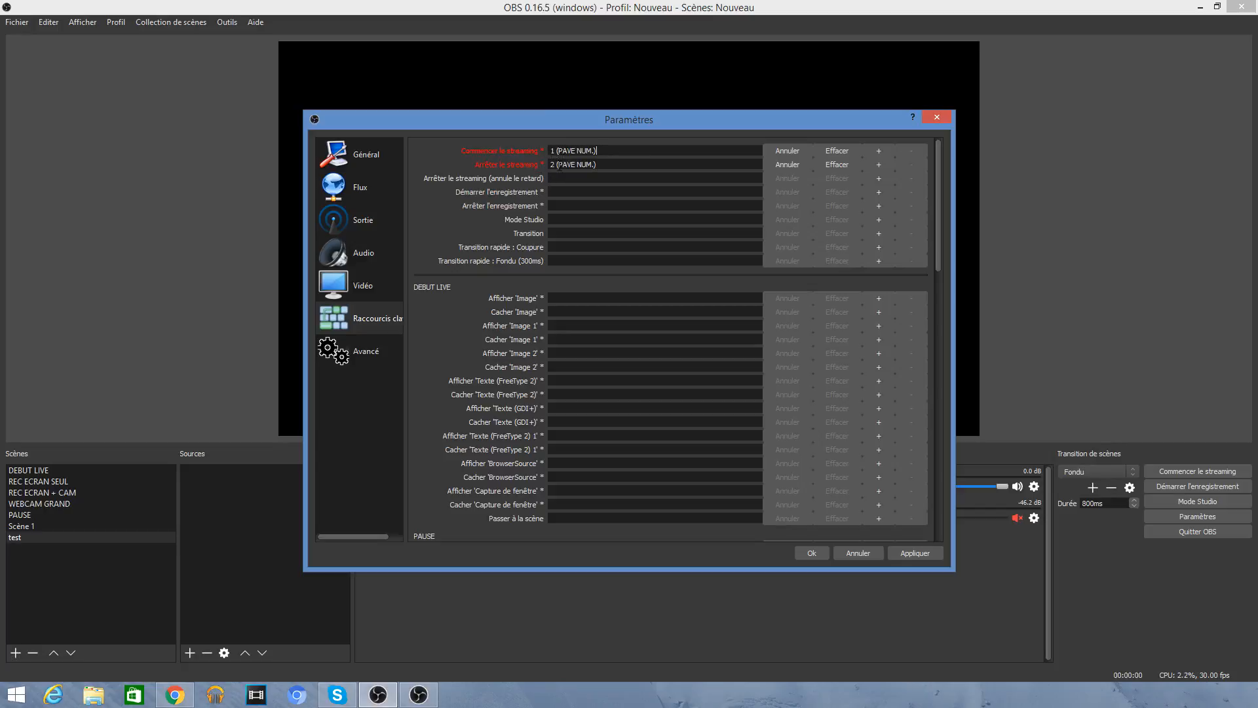
Clear the hotkeys assigned to starting and stopping the stream.
{"action": "key", "text": "Tab"}
{"action": "key", "text": "BackSpace"}
{"action": "left_click", "coordinate": [837, 151]}
{"action": "left_click", "coordinate": [836, 165]}
Review the advanced settings, and apply all settings changes and close the settings dialog.
{"action": "left_click", "coordinate": [357, 351]}
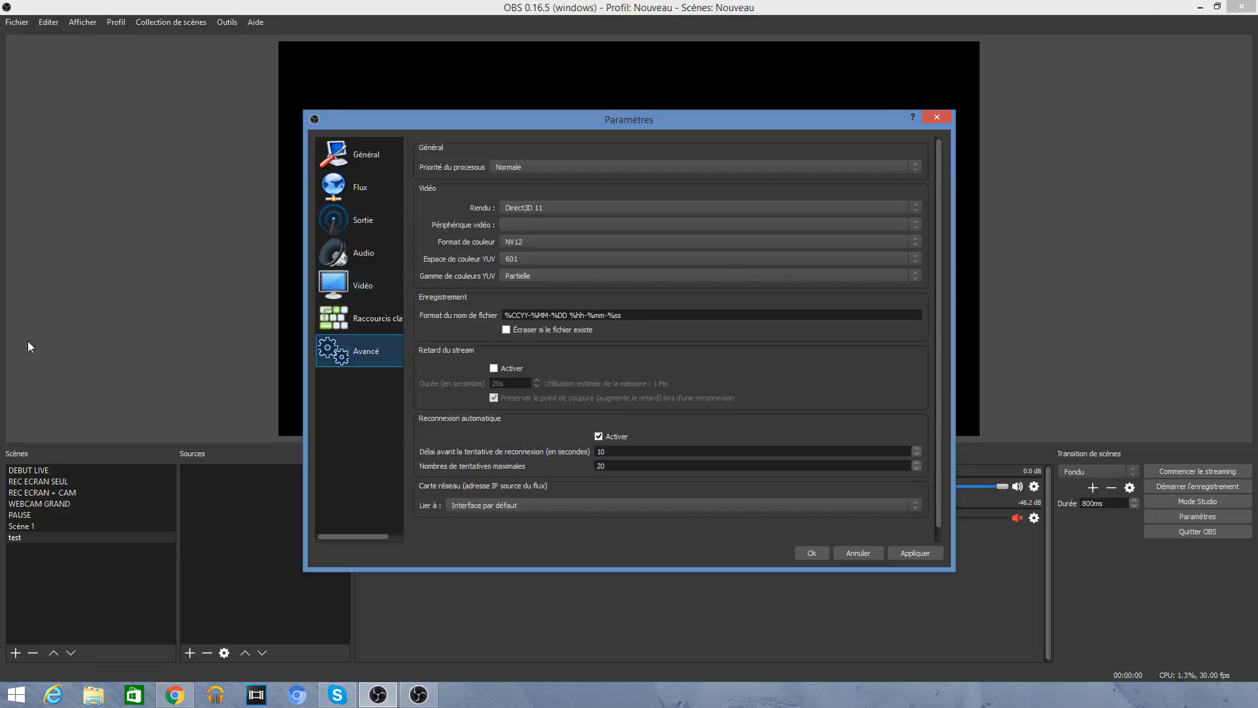
{"action": "left_click", "coordinate": [418, 695]}
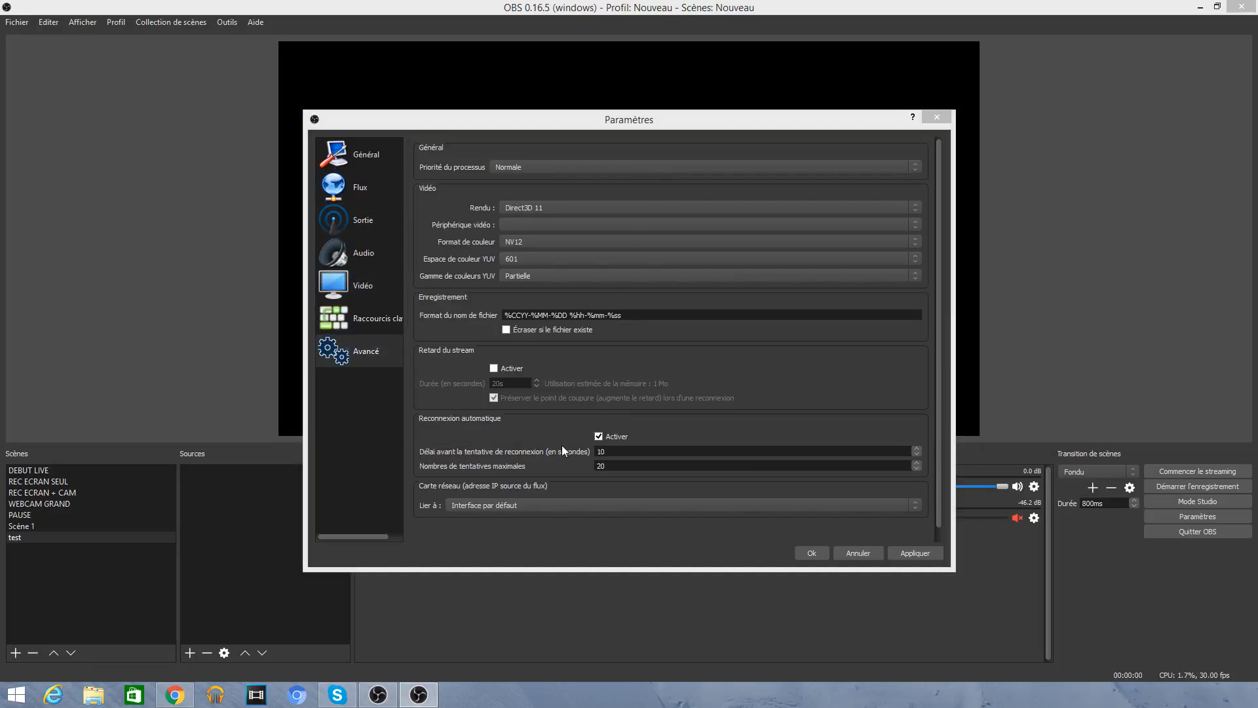
{"action": "left_click", "coordinate": [929, 565]}
{"action": "left_click", "coordinate": [933, 556]}
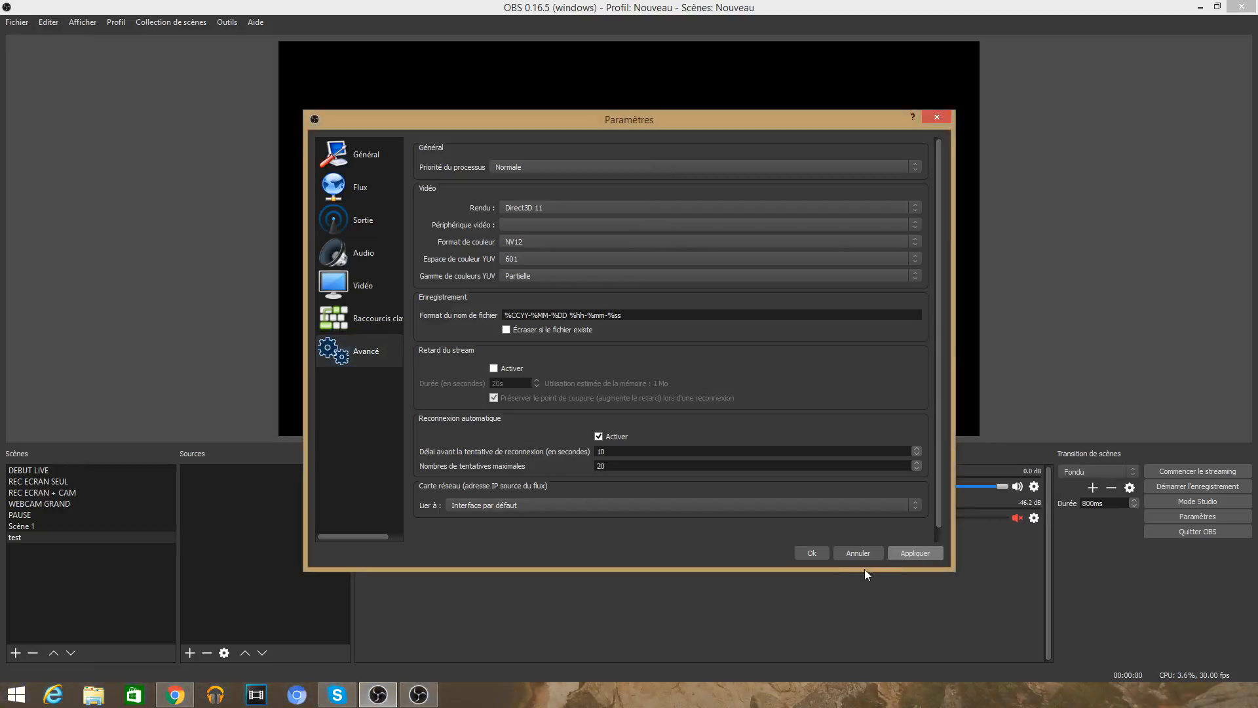
{"action": "left_click", "coordinate": [815, 553]}
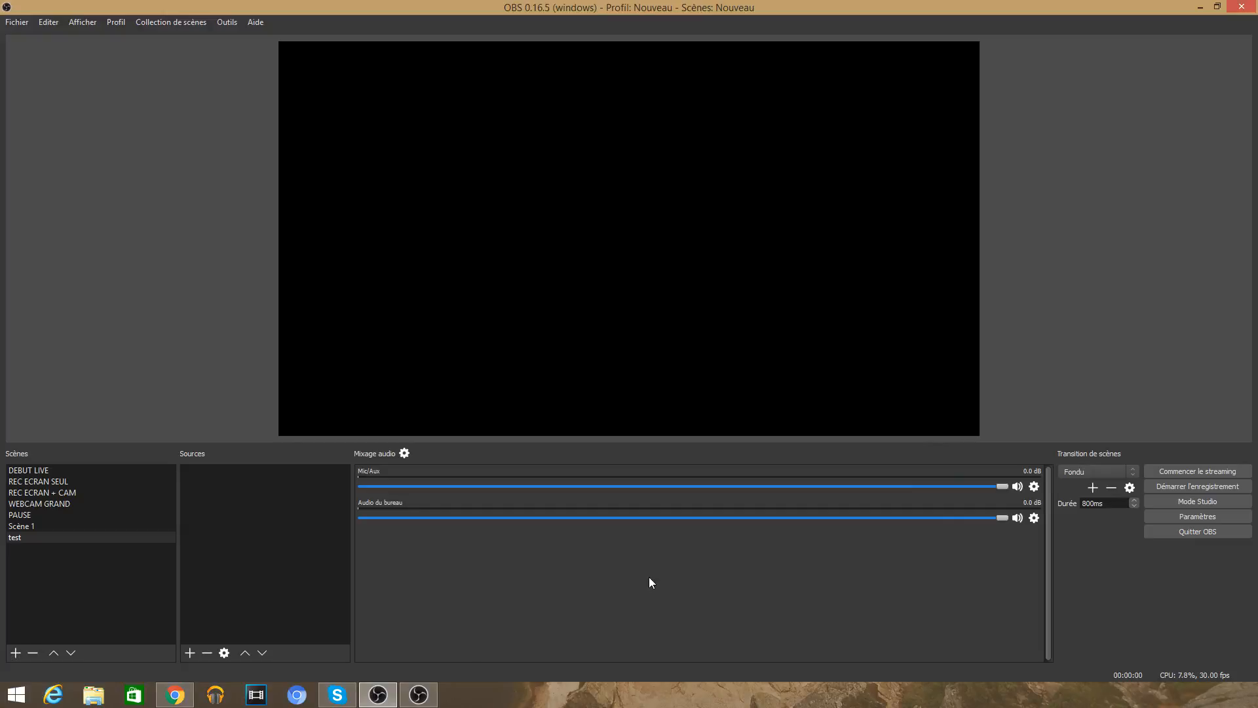
In the advanced audio properties, keep desktop audio only on track 2 and Mic/Aux only on track 3.
{"action": "left_click", "coordinate": [404, 452]}
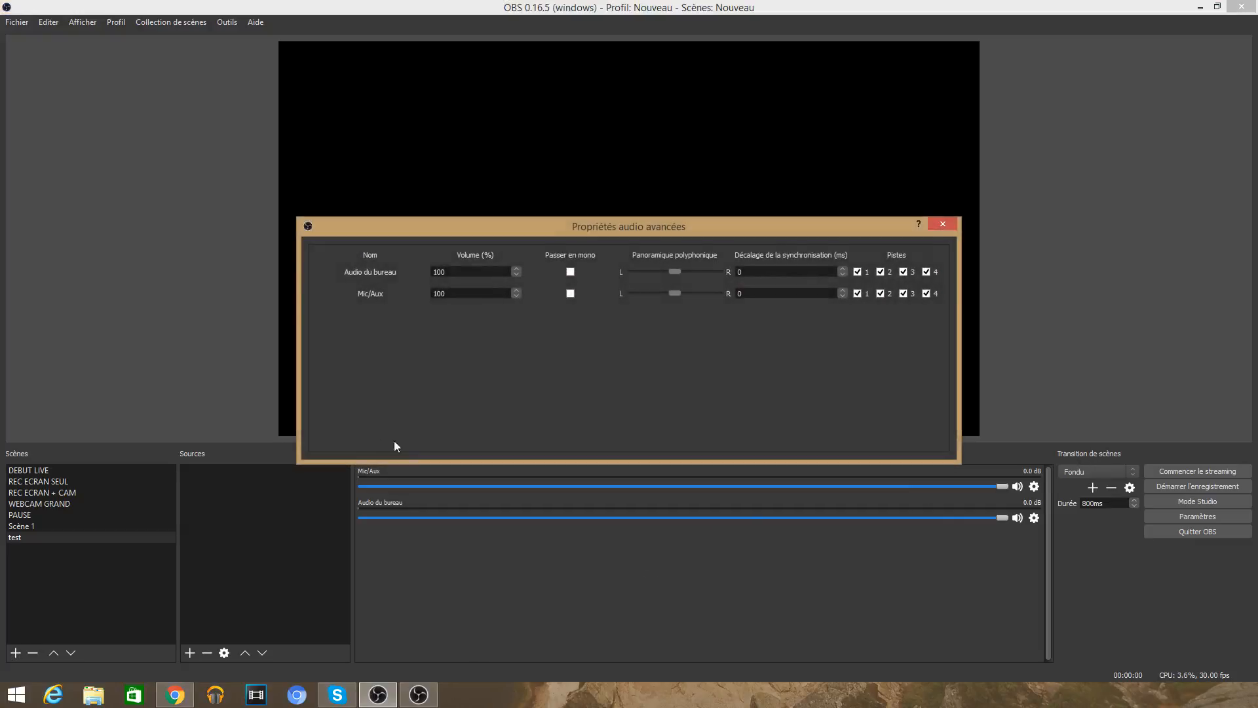
{"action": "left_click", "coordinate": [858, 274]}
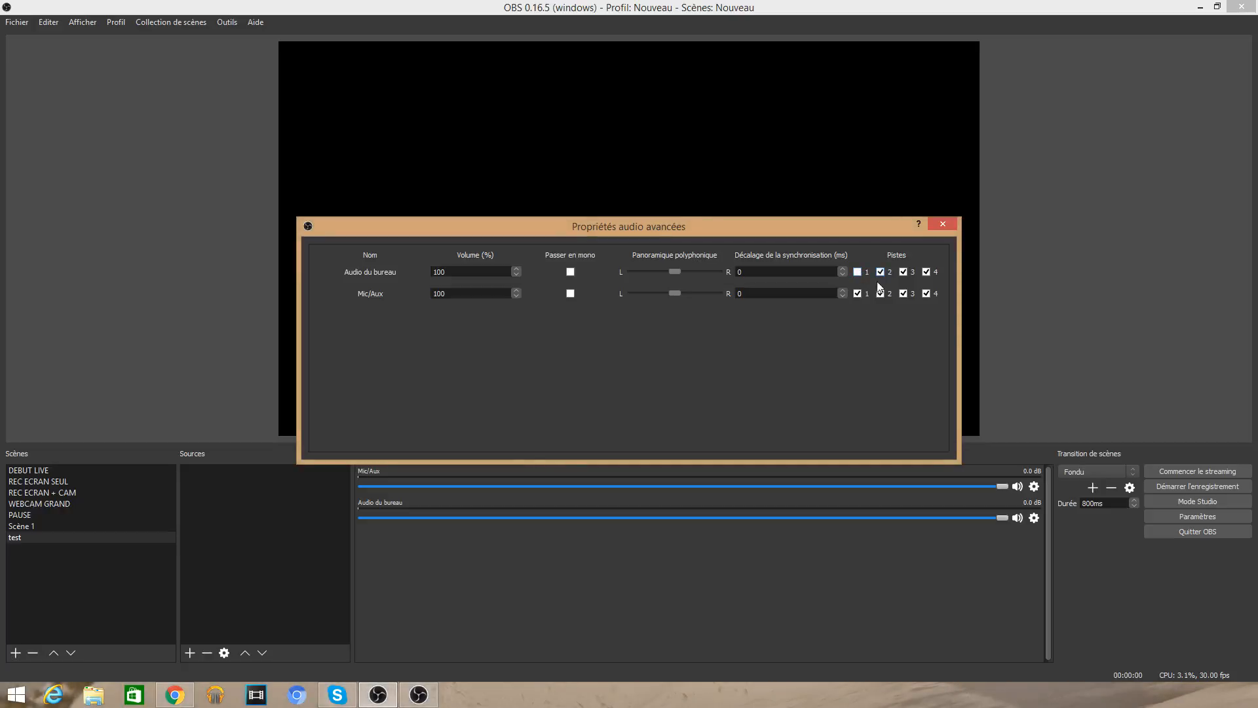
{"action": "left_click", "coordinate": [858, 295]}
{"action": "left_click", "coordinate": [881, 294]}
{"action": "left_click", "coordinate": [903, 272]}
{"action": "left_click", "coordinate": [927, 294]}
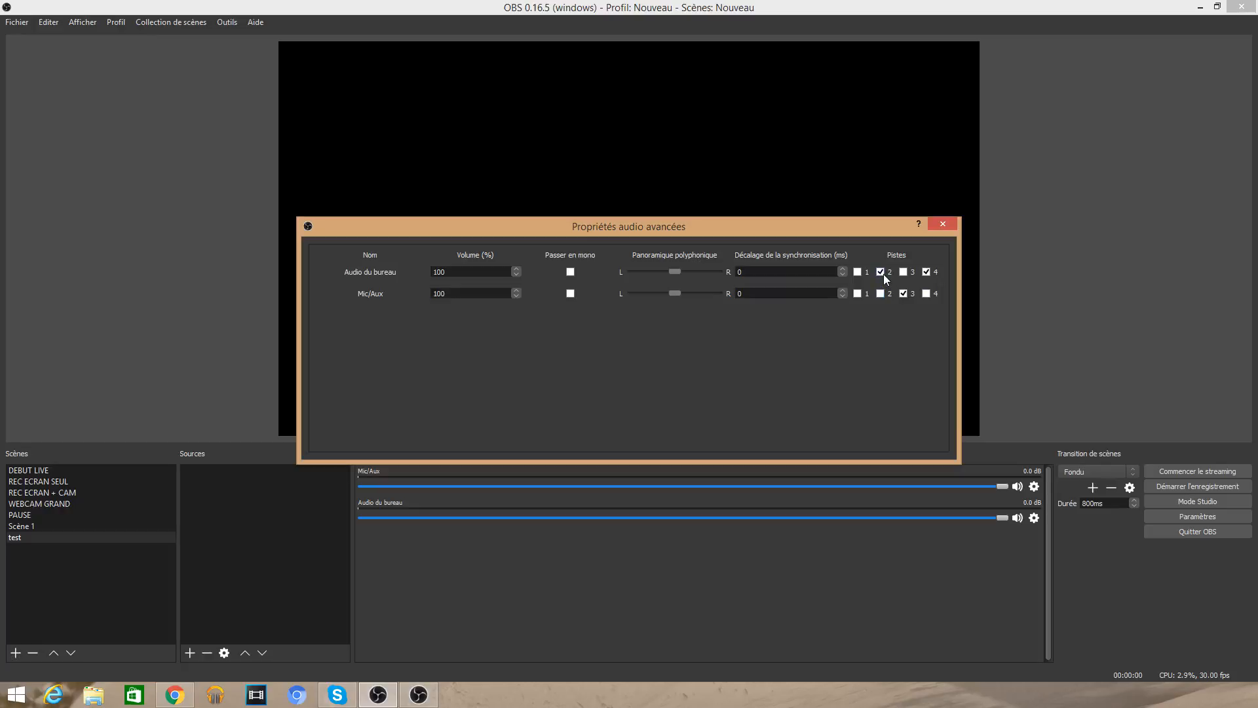
{"action": "left_click", "coordinate": [926, 272]}
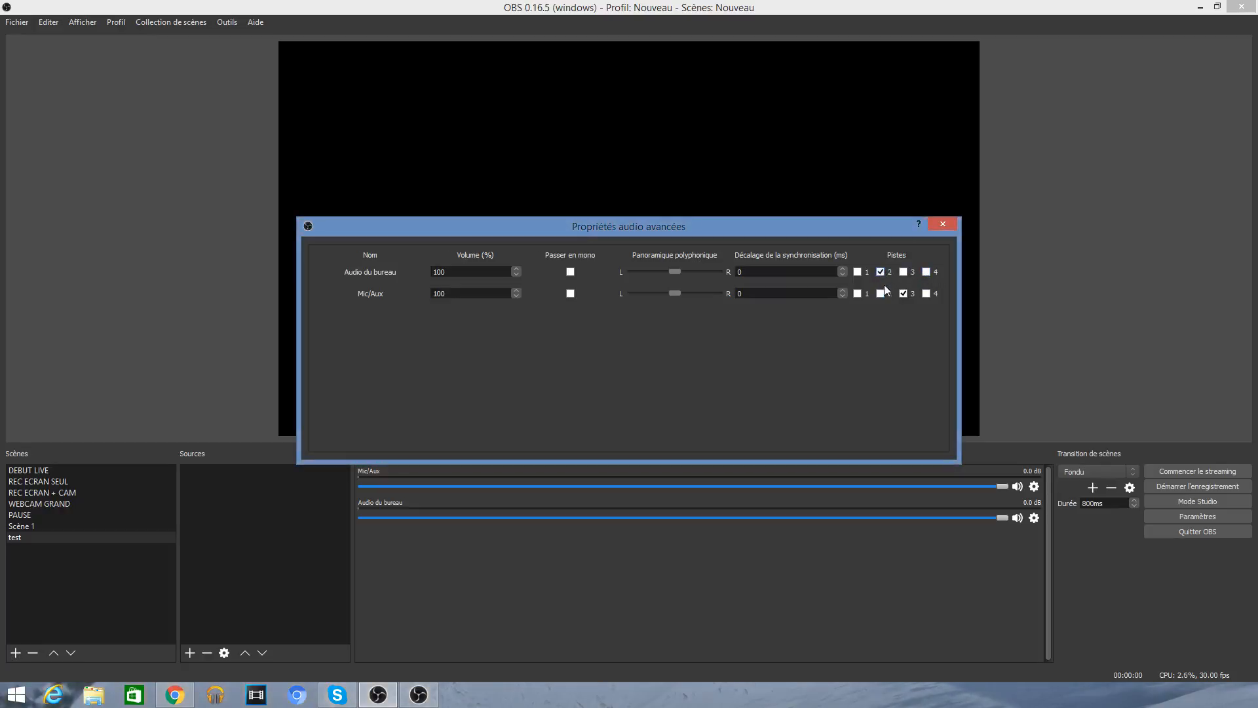